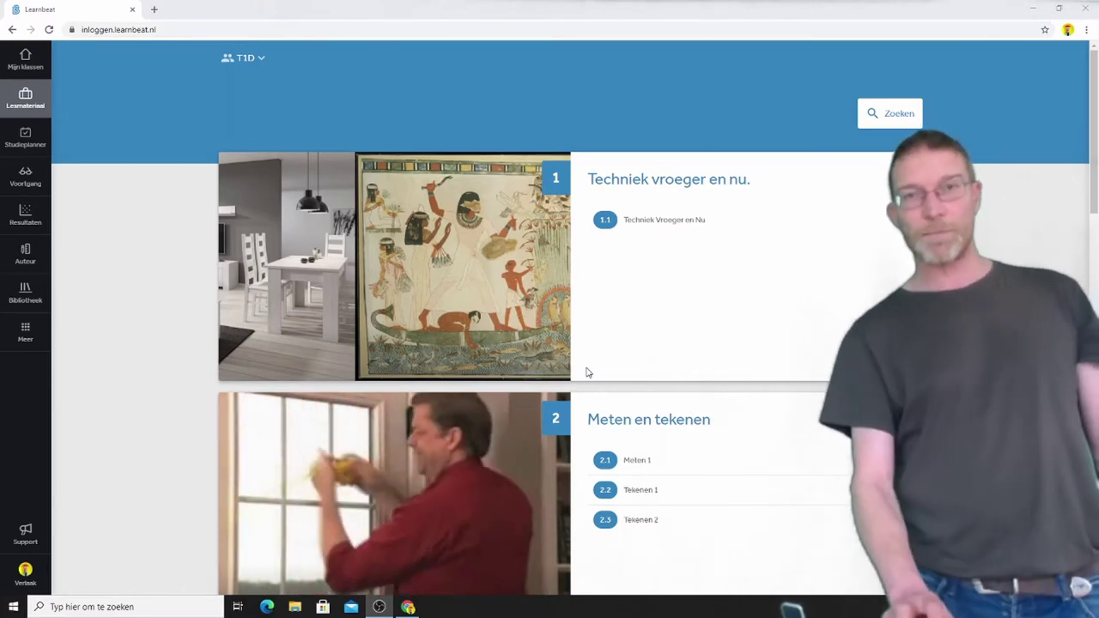
# - Go to chapter 7.1 Downloads, begin the 'A Downloads' lesson and follow its SketchUp link
pyautogui.scroll(-1, 625, 305)
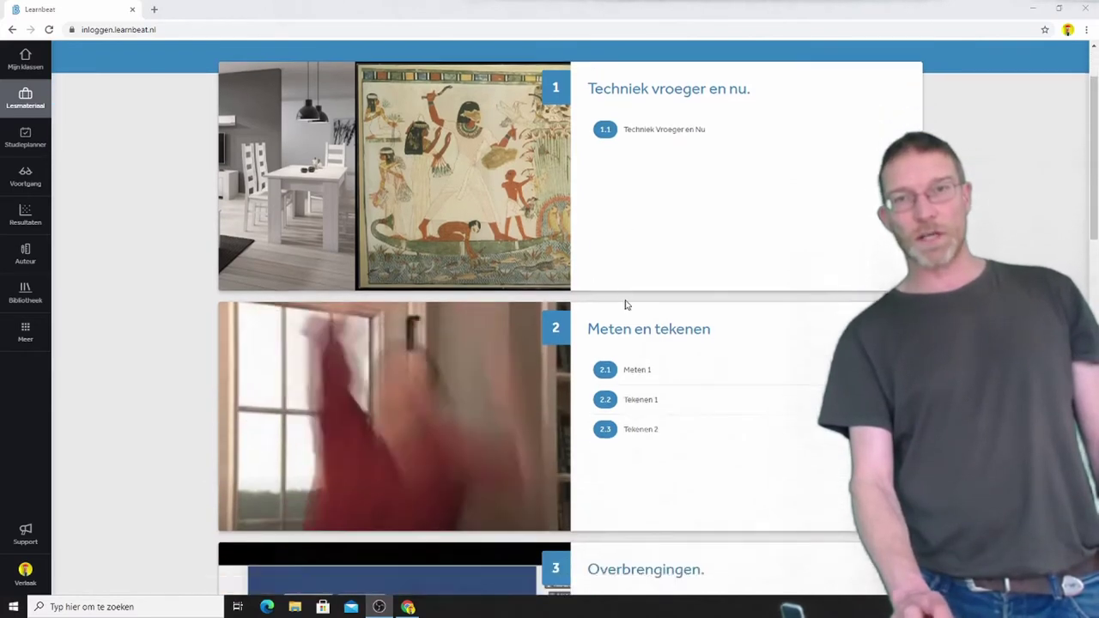
pyautogui.scroll(-3, 625, 305)
pyautogui.scroll(-4, 625, 306)
pyautogui.scroll(-4, 624, 309)
pyautogui.scroll(-3, 623, 311)
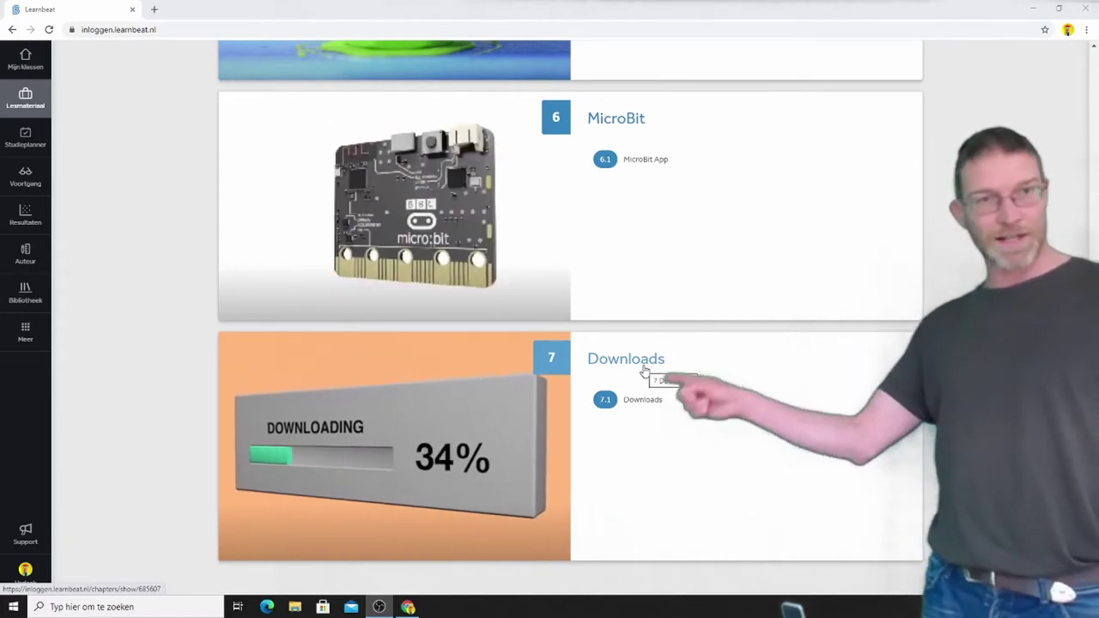
pyautogui.click(645, 370)
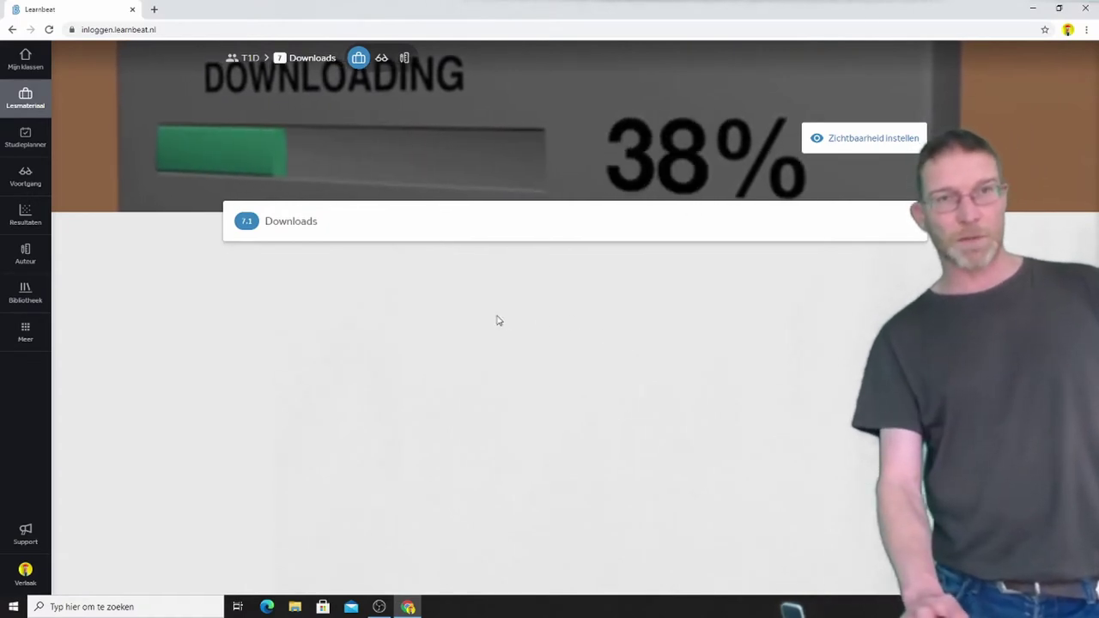
pyautogui.click(295, 223)
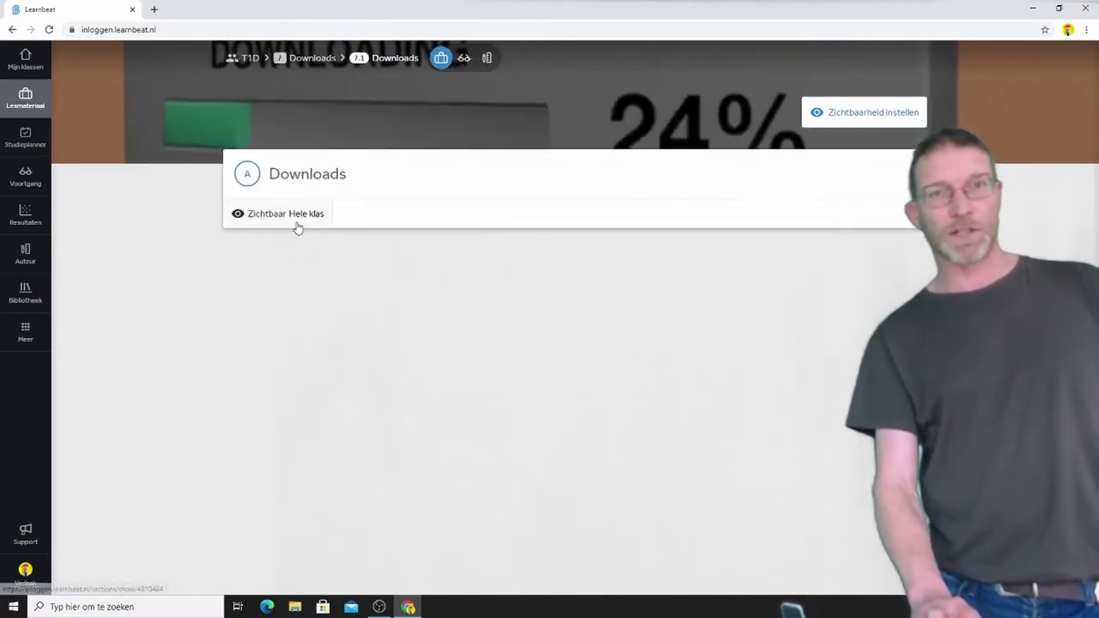
pyautogui.click(313, 180)
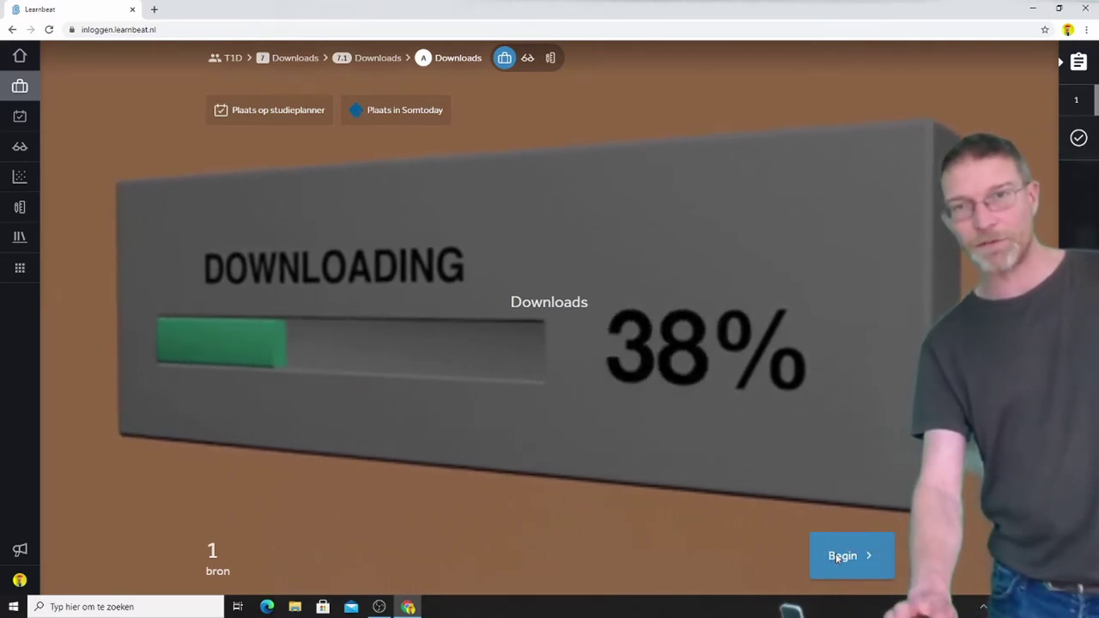
pyautogui.click(820, 556)
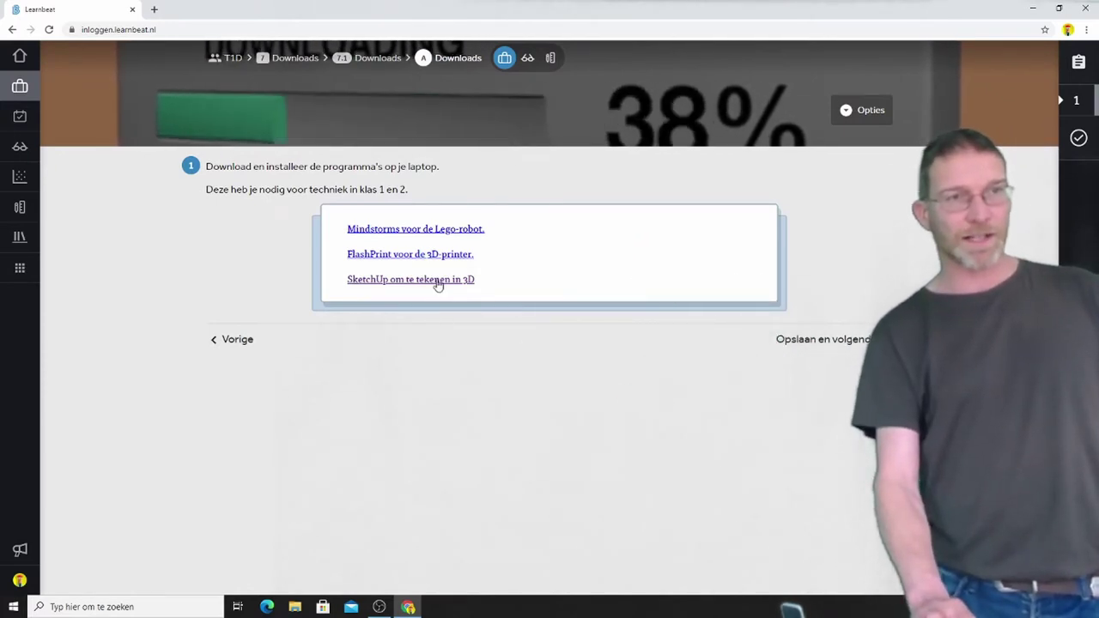
pyautogui.click(437, 284)
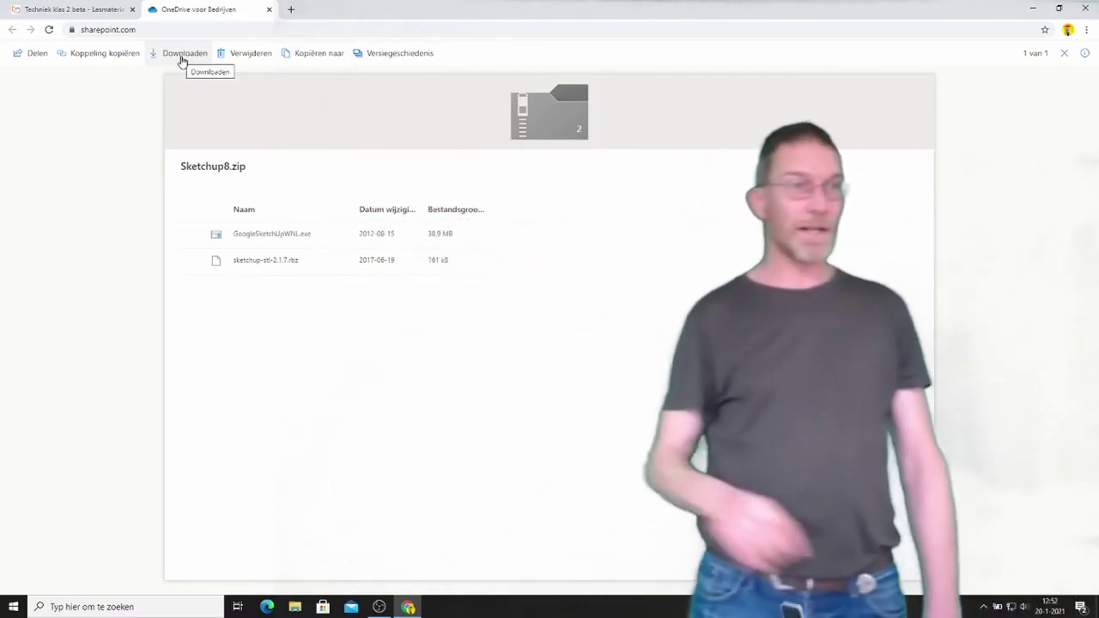
# - Download Sketchup8.zip from the OneDrive preview with Downloaden
pyautogui.click(182, 58)
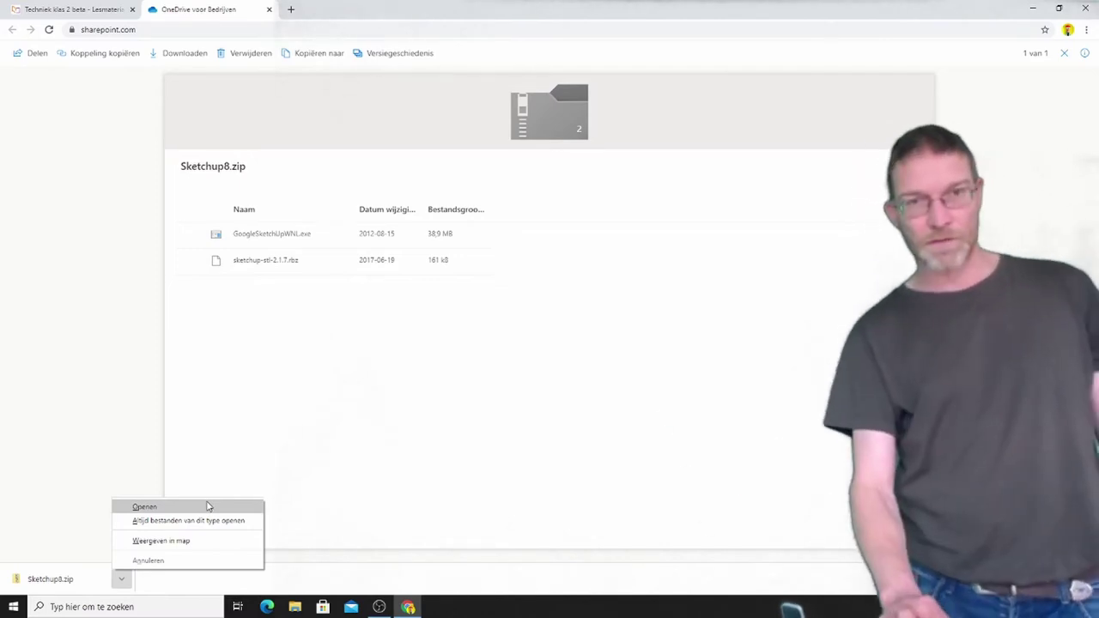
# - Open the downloaded Sketchup8.zip and extract all its files into Downloads\Sketchup8
pyautogui.click(207, 507)
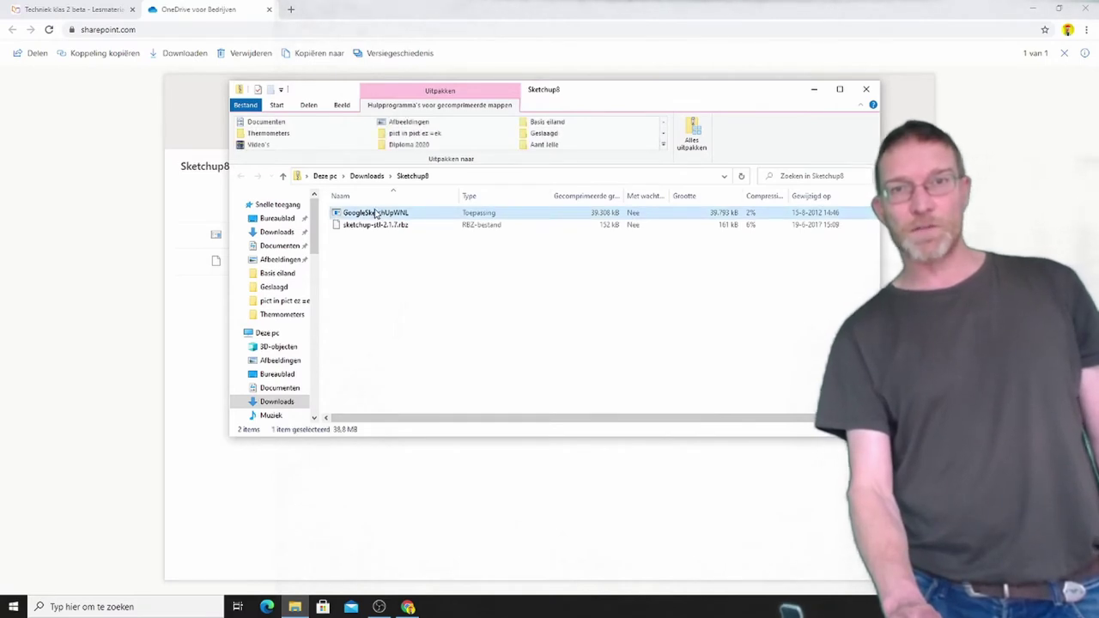
pyautogui.click(686, 143)
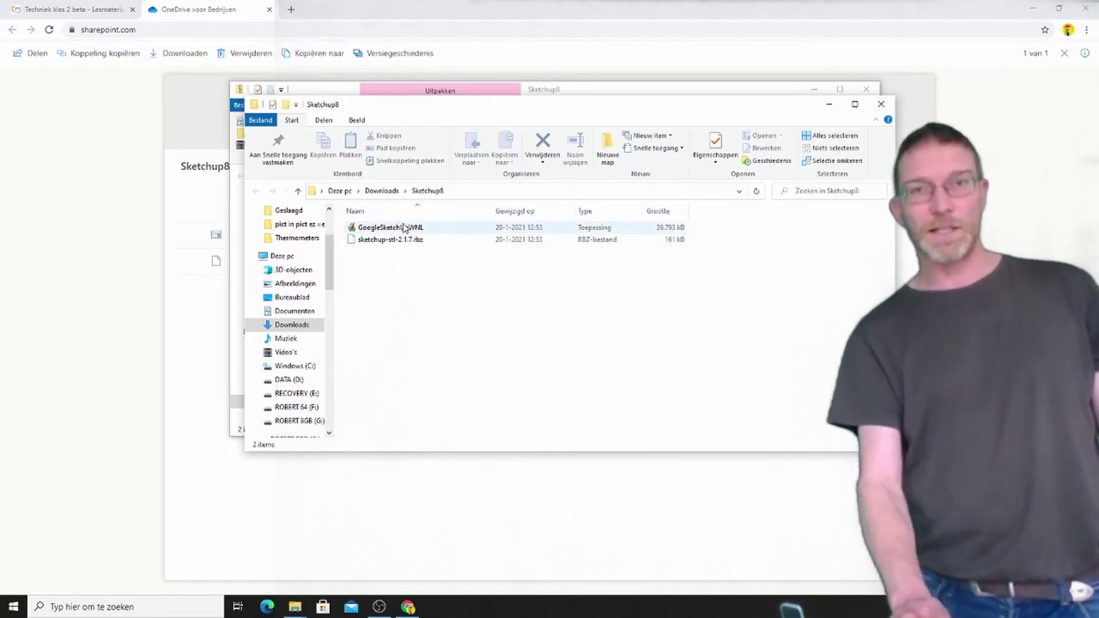
# - Run the GoogleSketchUpWNL installer from the Sketchup8 folder
pyautogui.click(408, 228)
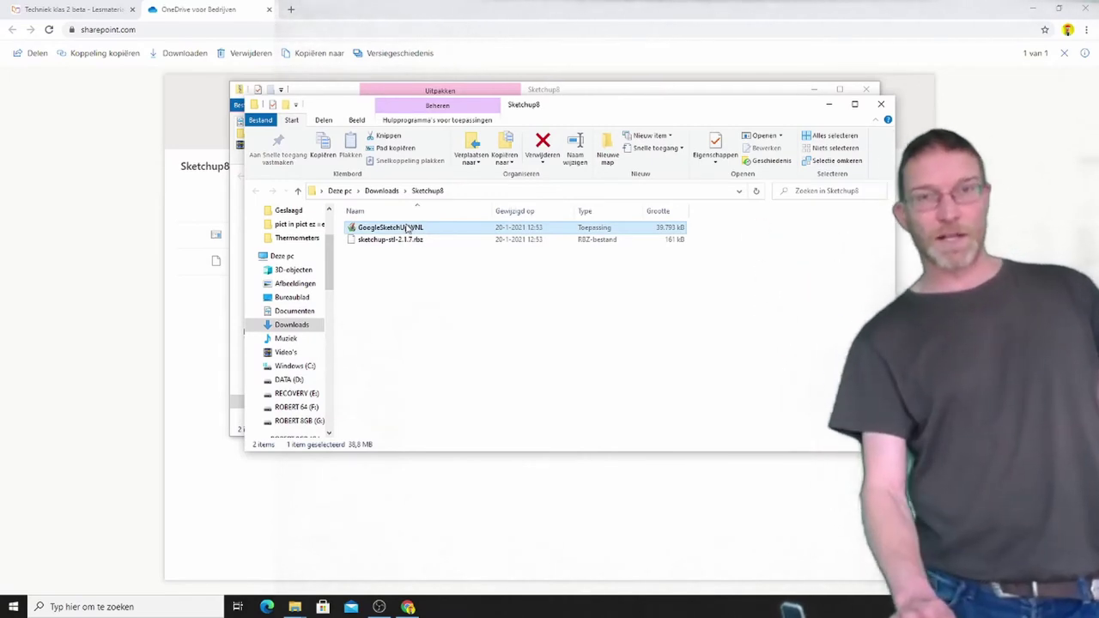
pyautogui.doubleClick(408, 228)
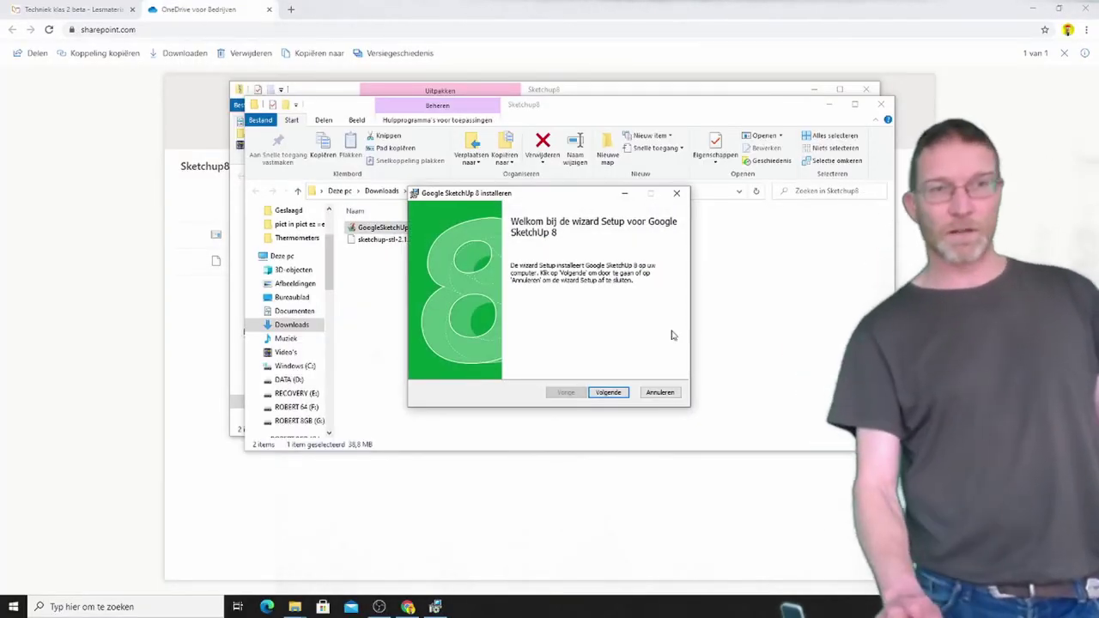
# - Accept the license, keep the default Program Files folder, install, and finish the setup wizard
pyautogui.click(610, 393)
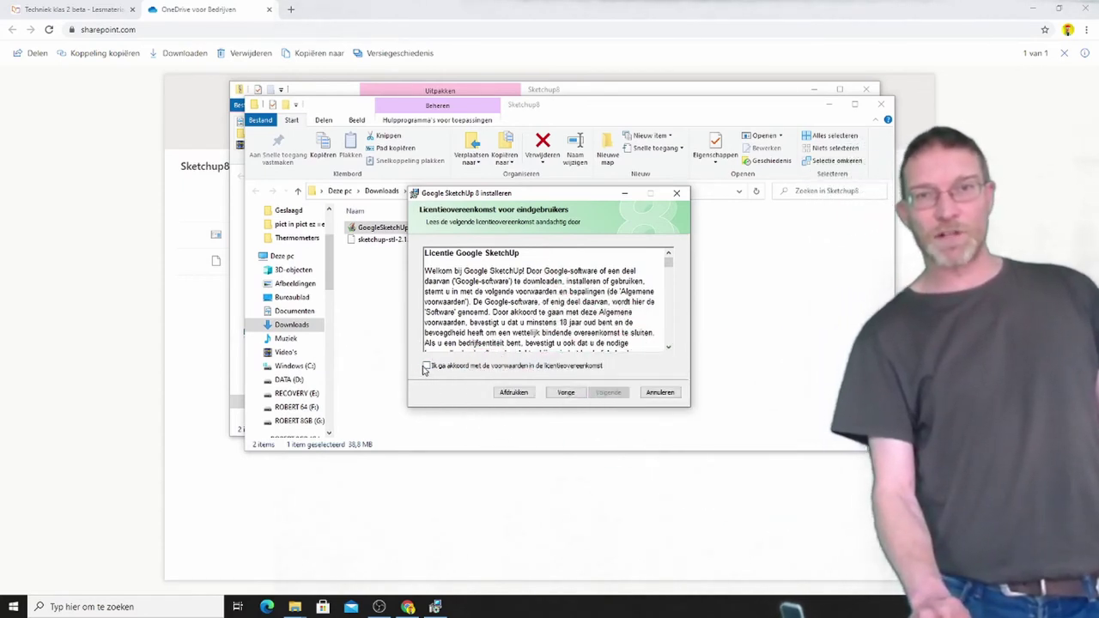
pyautogui.click(610, 396)
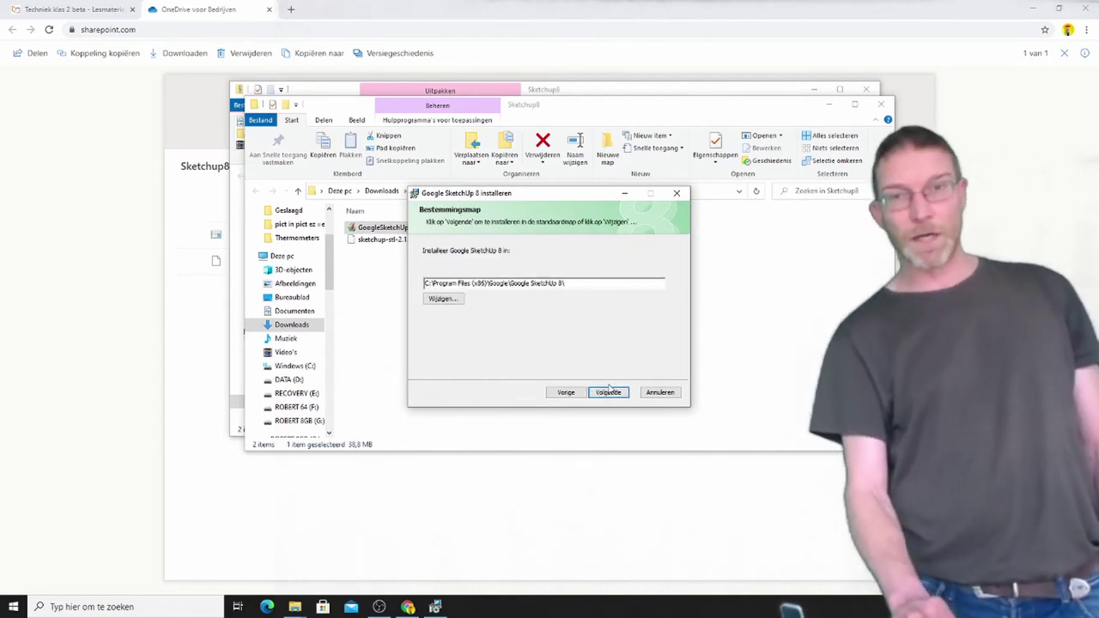
pyautogui.click(608, 394)
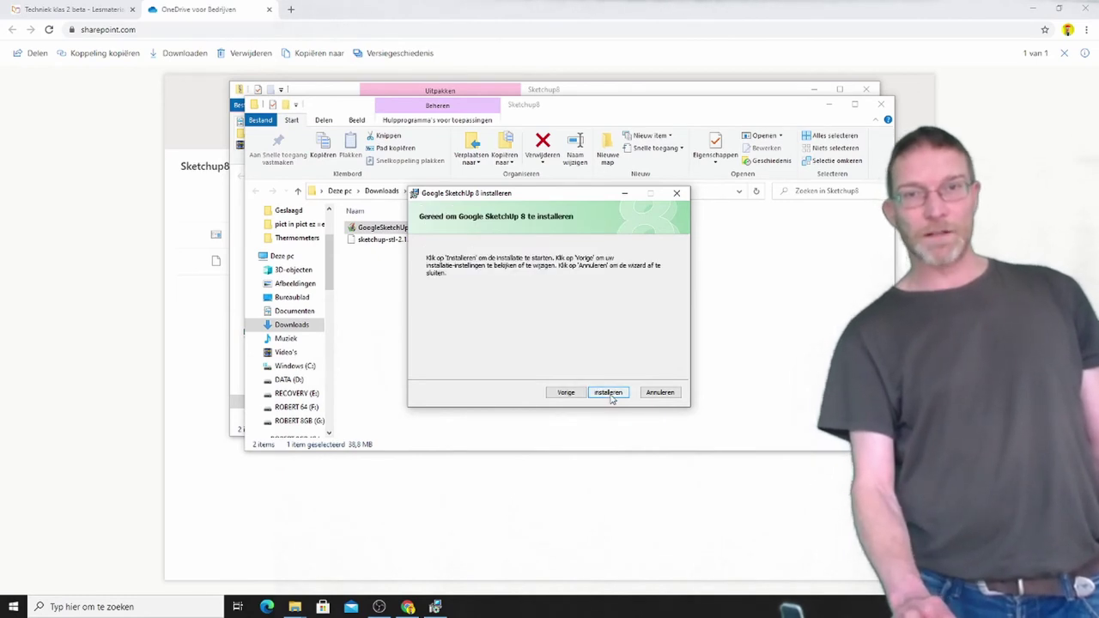
pyautogui.click(611, 396)
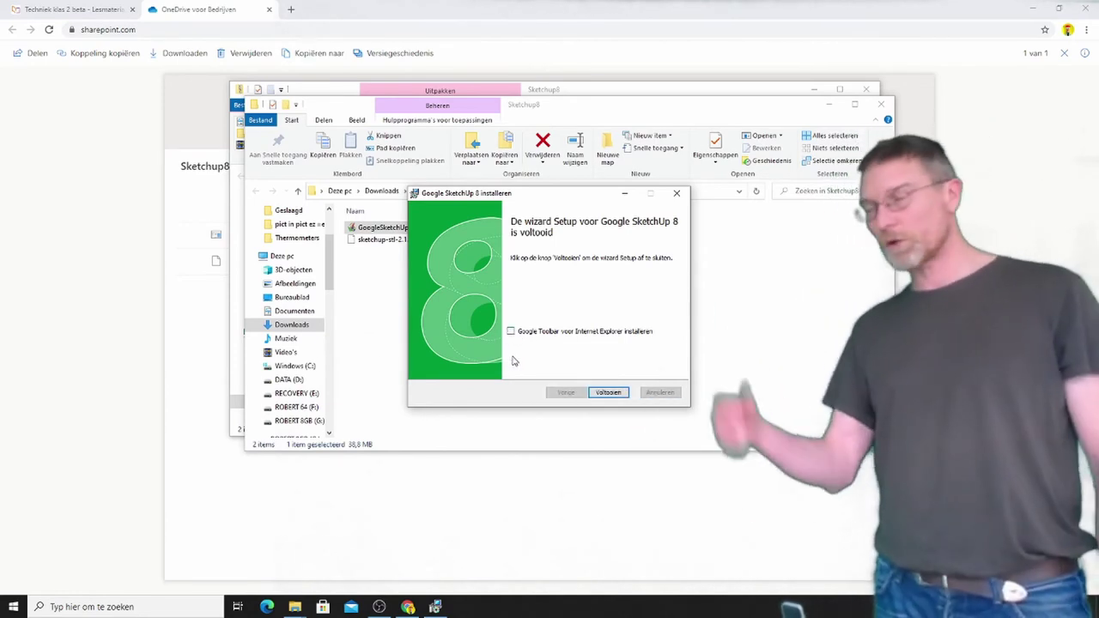
pyautogui.click(609, 393)
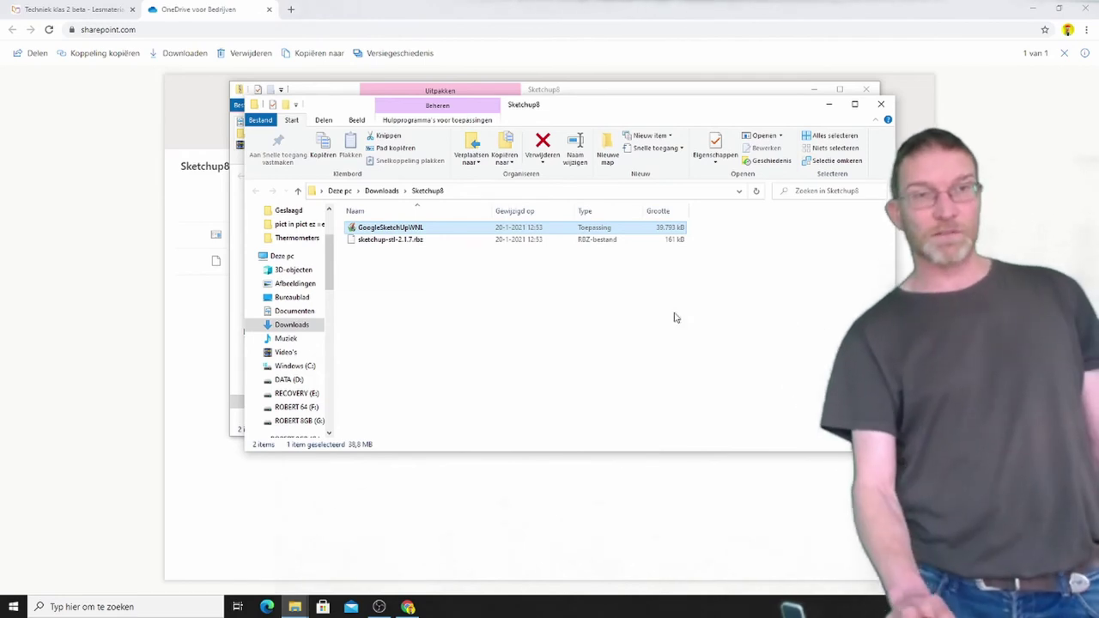
# - Close both Explorer windows and the Chrome browser to reveal the desktop
pyautogui.click(880, 106)
pyautogui.click(867, 90)
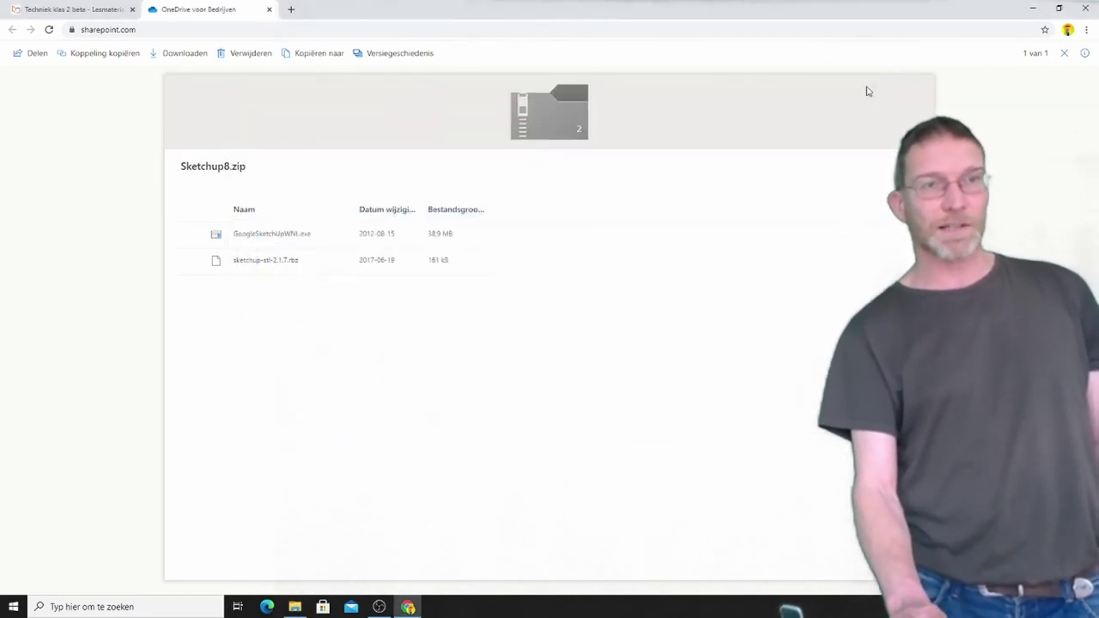
pyautogui.click(1083, 9)
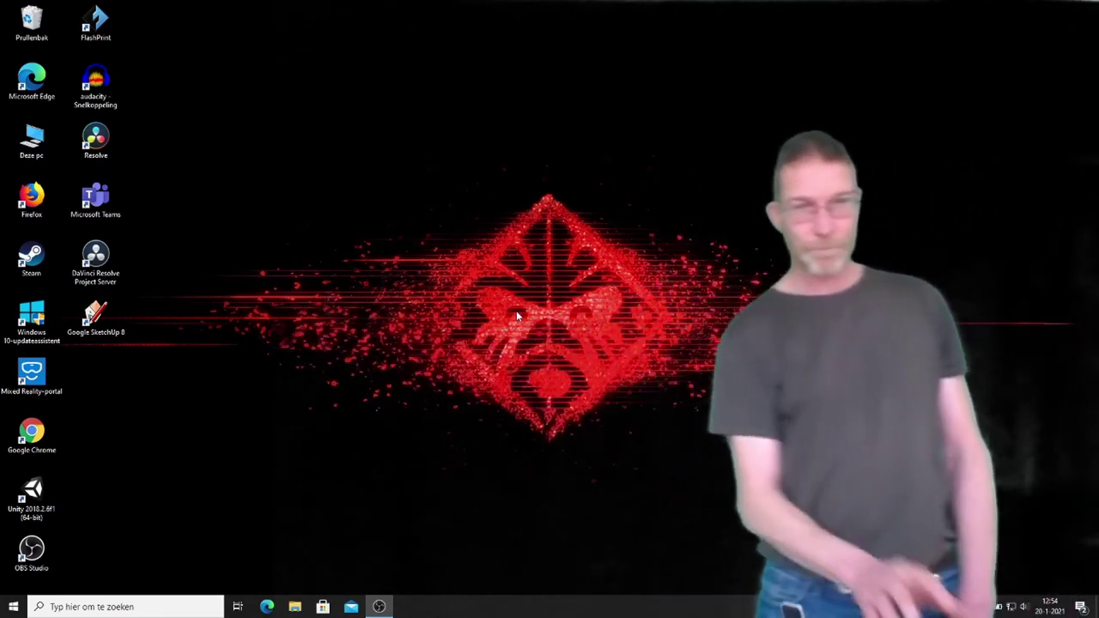
# - Launch Google SketchUp 8 from its desktop icon and answer Ja to both Scriptfout dialogs
pyautogui.doubleClick(120, 329)
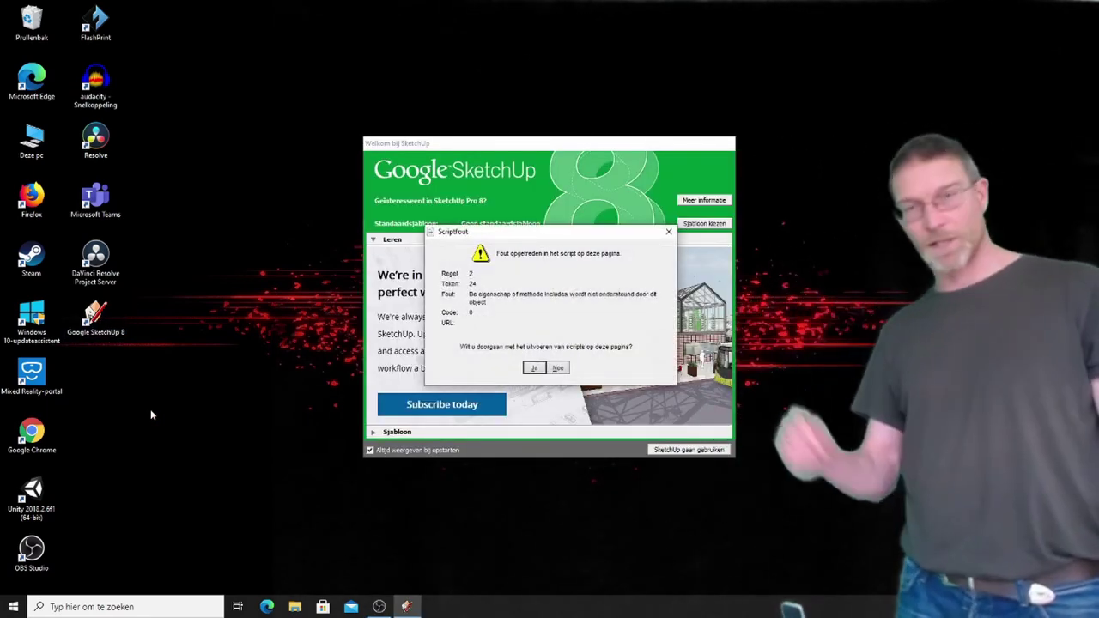
pyautogui.click(534, 369)
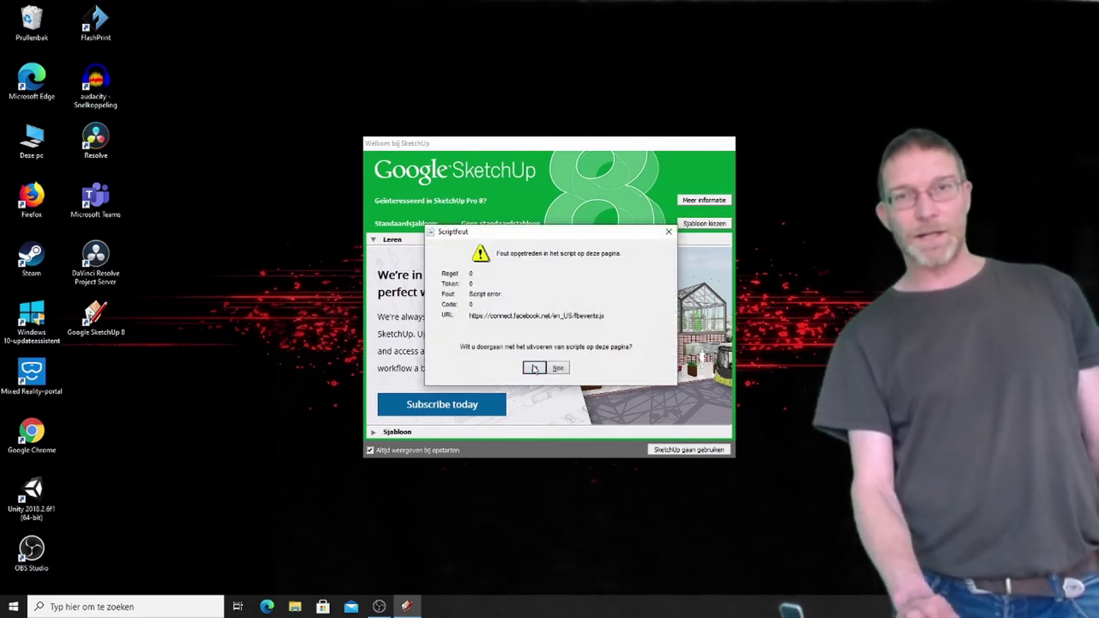
pyautogui.click(533, 368)
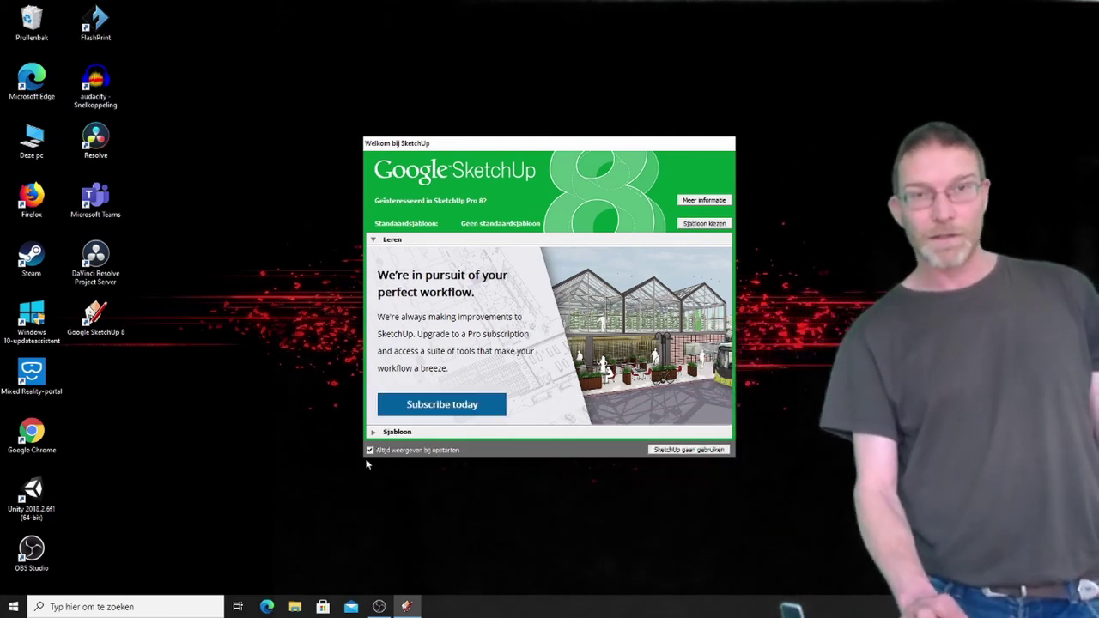
# - Pick the 'Eenvoudige sjabloon - Meter' template and start using SketchUp
pyautogui.click(700, 451)
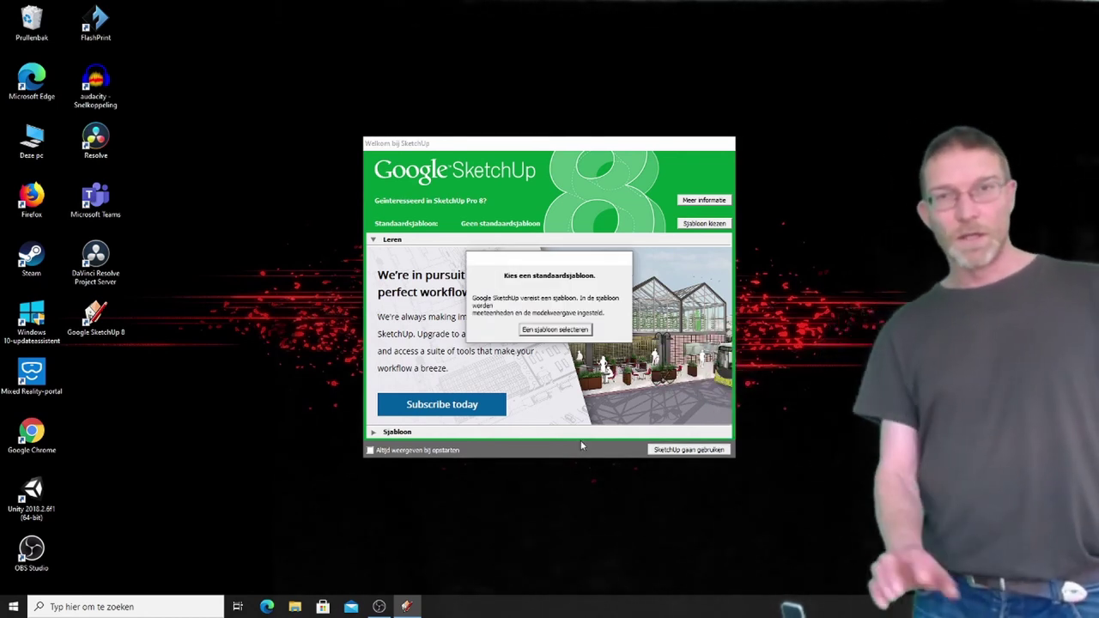
pyautogui.click(574, 332)
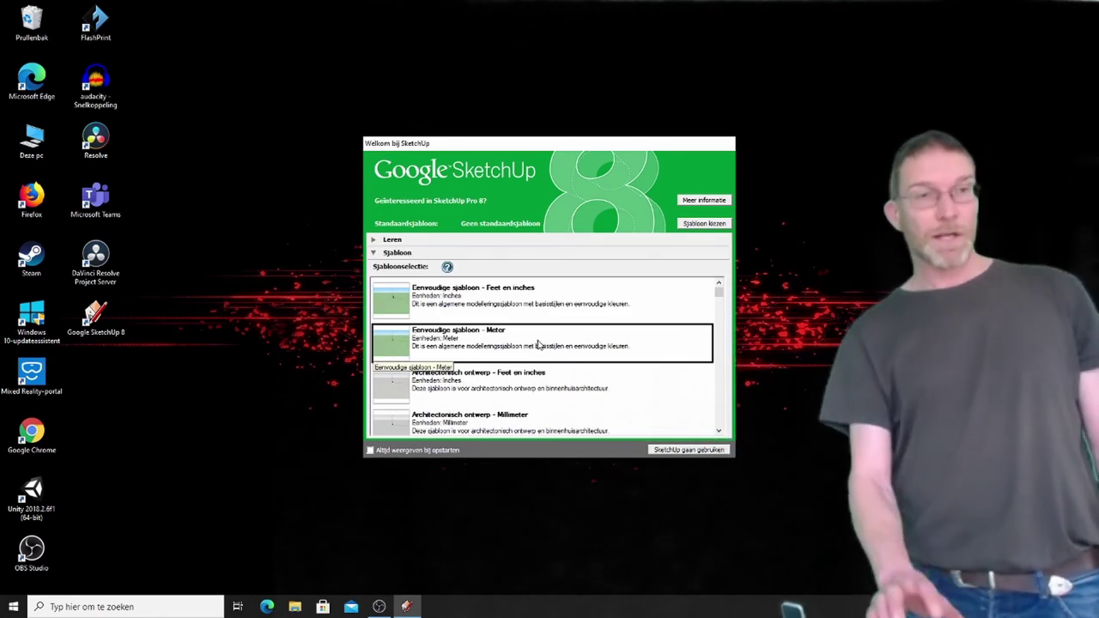
pyautogui.click(678, 451)
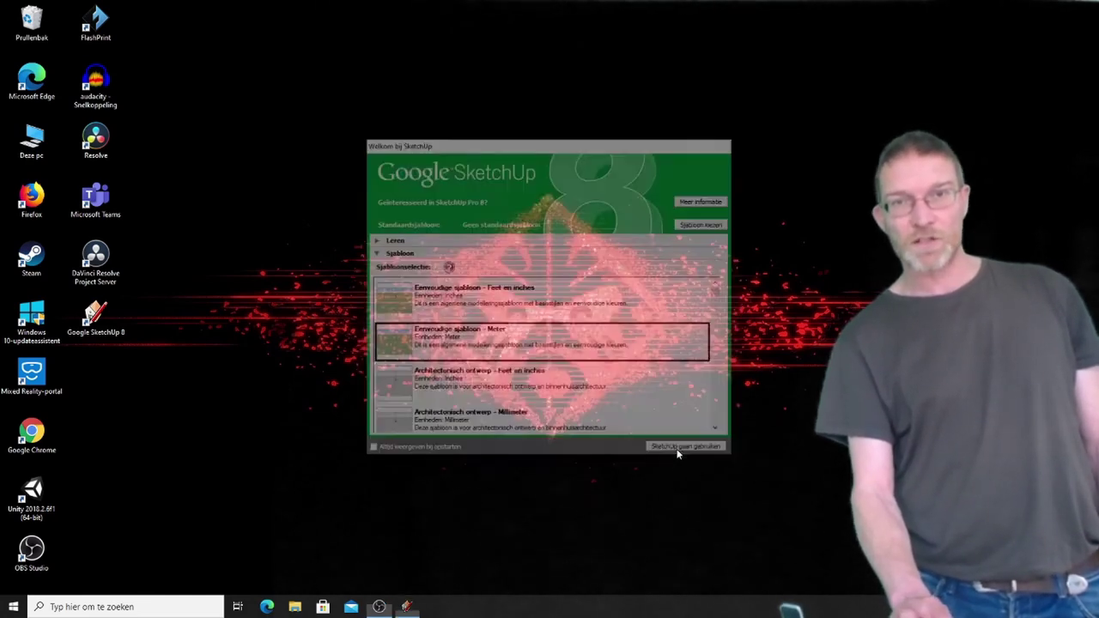